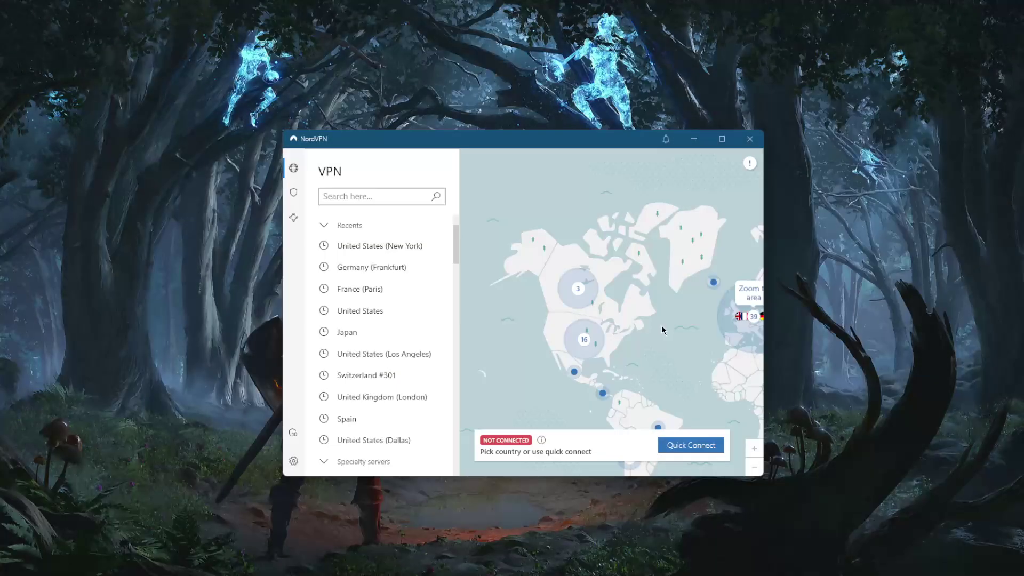
Pan the map over Europe and Africa and list the individual Croatia servers.
{"action": "left_click_drag", "start_coordinate": [662, 326], "coordinate": [606, 280]}
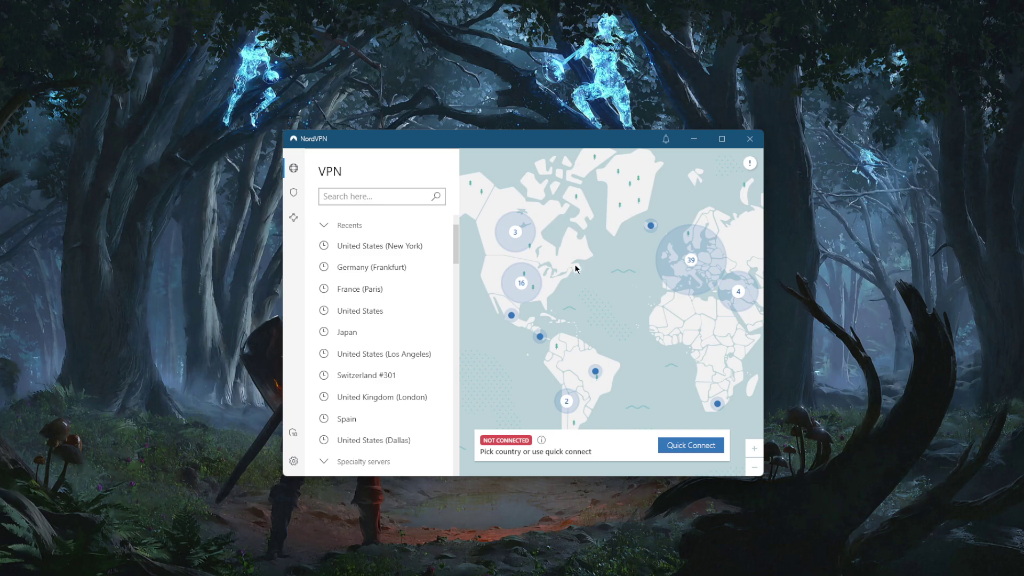
{"action": "left_click_drag", "start_coordinate": [604, 297], "coordinate": [590, 284]}
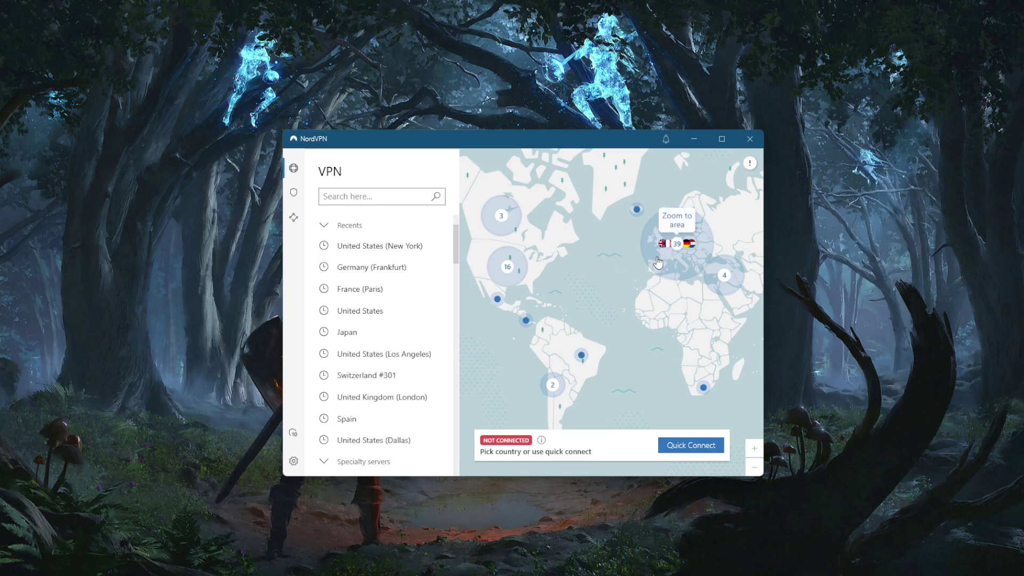
{"action": "scroll", "coordinate": [658, 263], "scroll_direction": "up", "scroll_amount": 3}
{"action": "scroll", "coordinate": [659, 262], "scroll_direction": "down", "scroll_amount": 3}
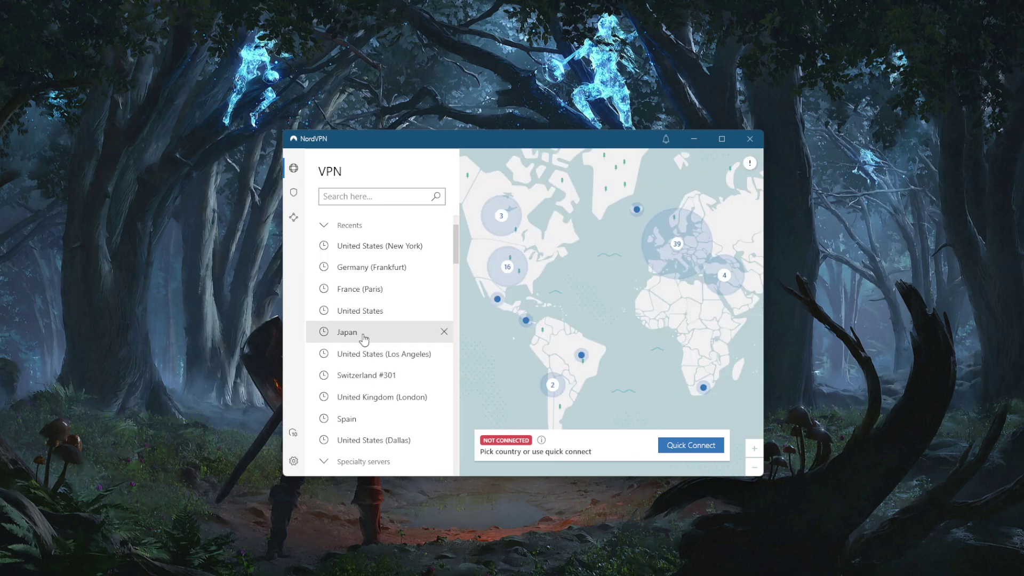
{"action": "scroll", "coordinate": [363, 339], "scroll_direction": "down", "scroll_amount": 10}
{"action": "scroll", "coordinate": [364, 339], "scroll_direction": "down", "scroll_amount": 7}
{"action": "scroll", "coordinate": [364, 340], "scroll_direction": "up", "scroll_amount": 2}
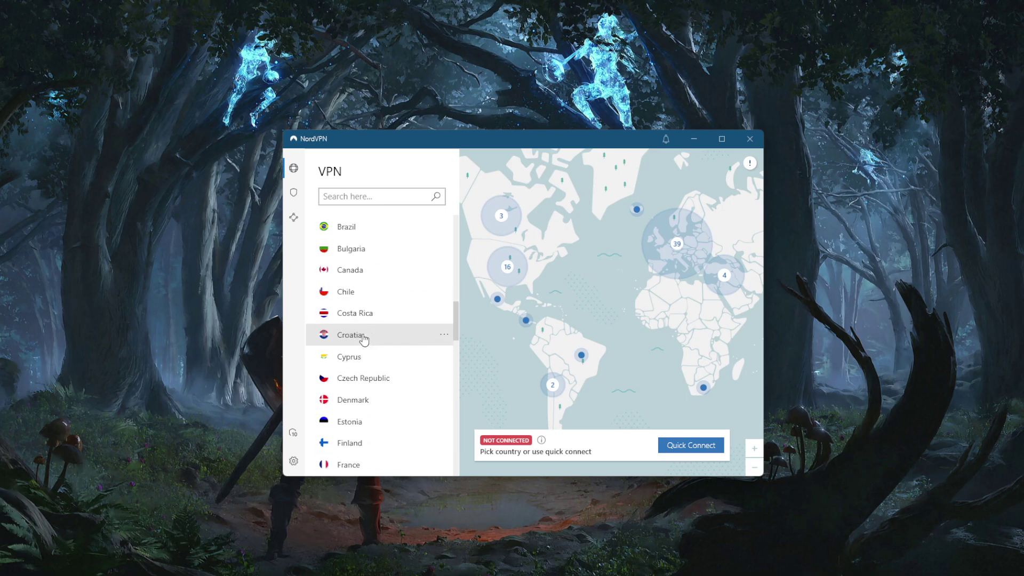
{"action": "left_click", "coordinate": [444, 337]}
{"action": "left_click", "coordinate": [499, 340]}
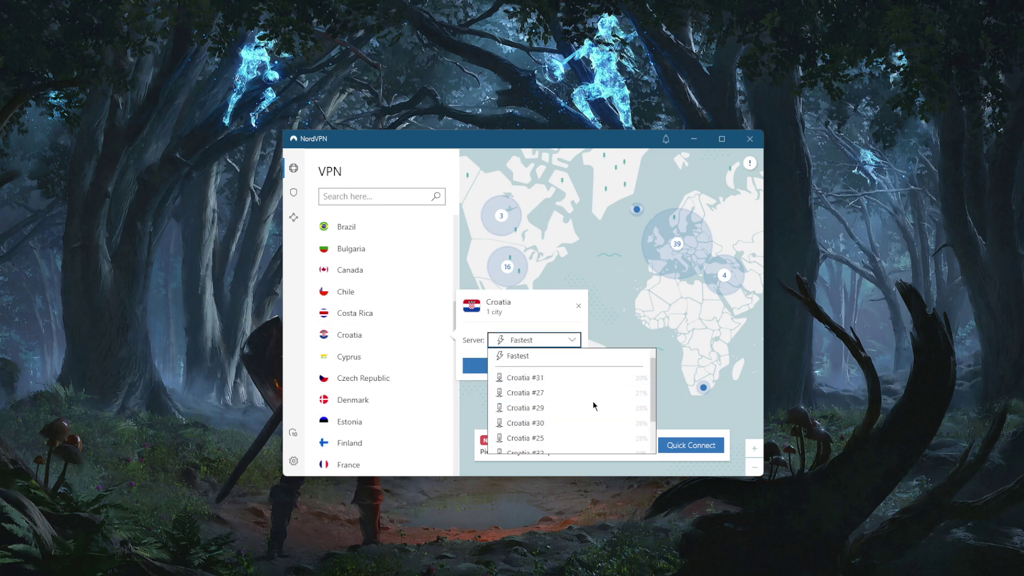
Search the server list for 'new', then clear the search to restore the country list.
{"action": "left_click", "coordinate": [406, 196]}
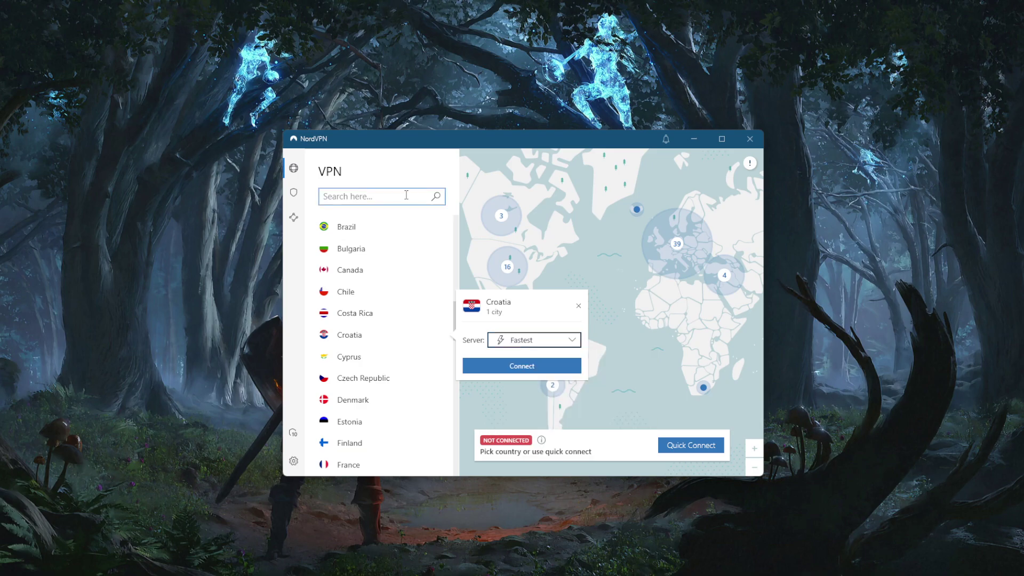
{"action": "type", "text": "new"}
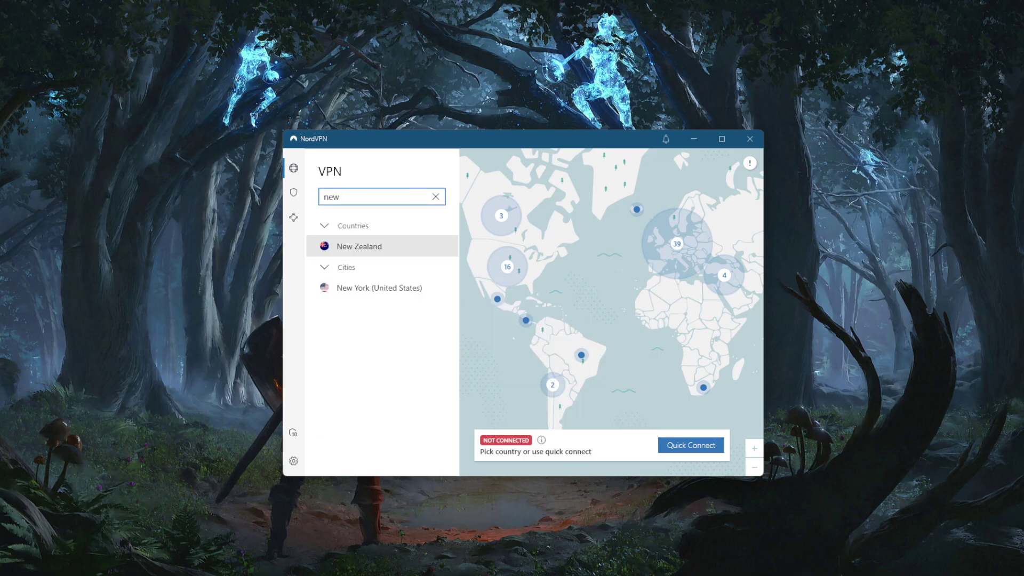
{"action": "left_click", "coordinate": [436, 197]}
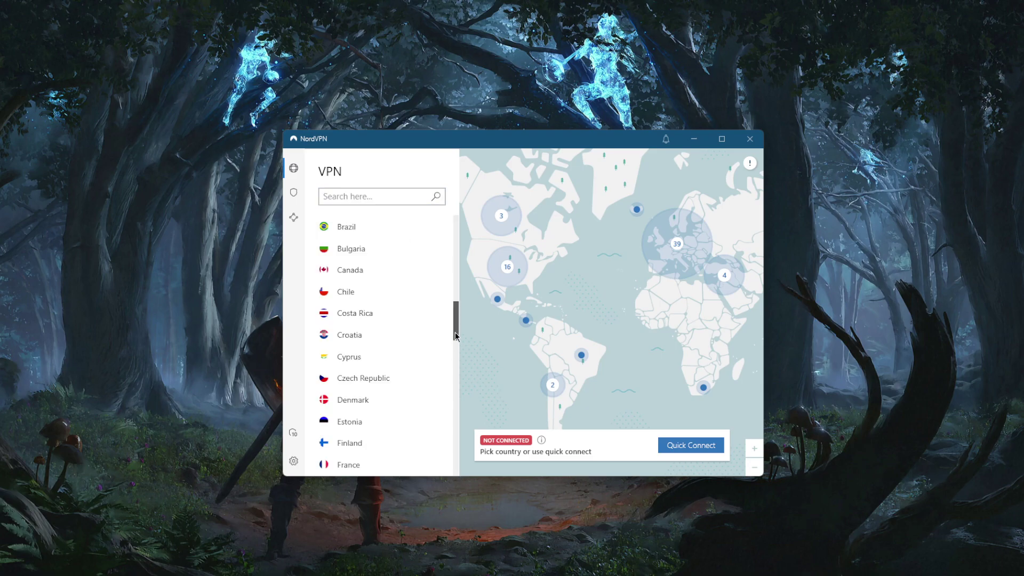
{"action": "left_click_drag", "start_coordinate": [456, 336], "coordinate": [455, 237]}
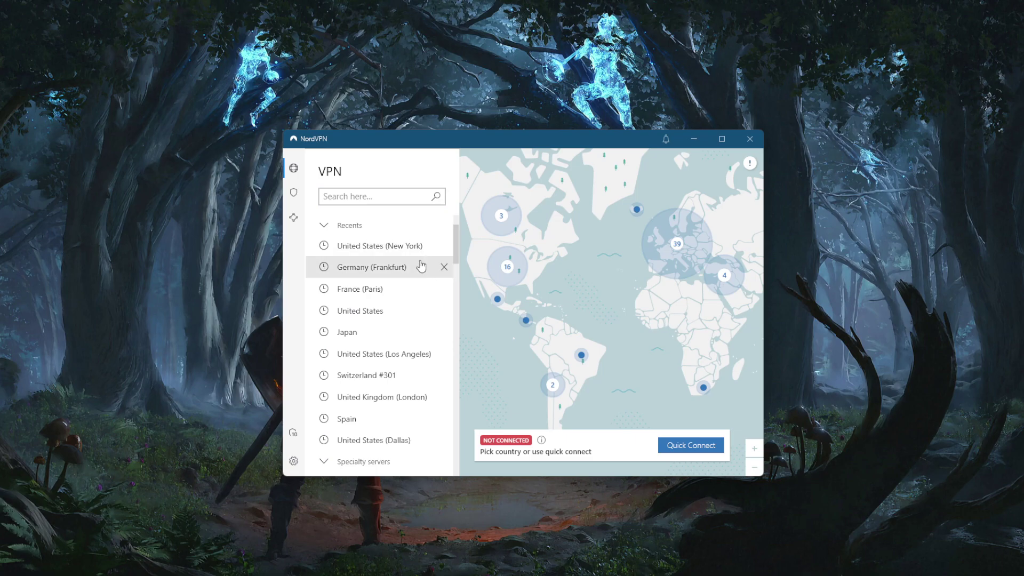
{"action": "scroll", "coordinate": [422, 266], "scroll_direction": "down", "scroll_amount": 4}
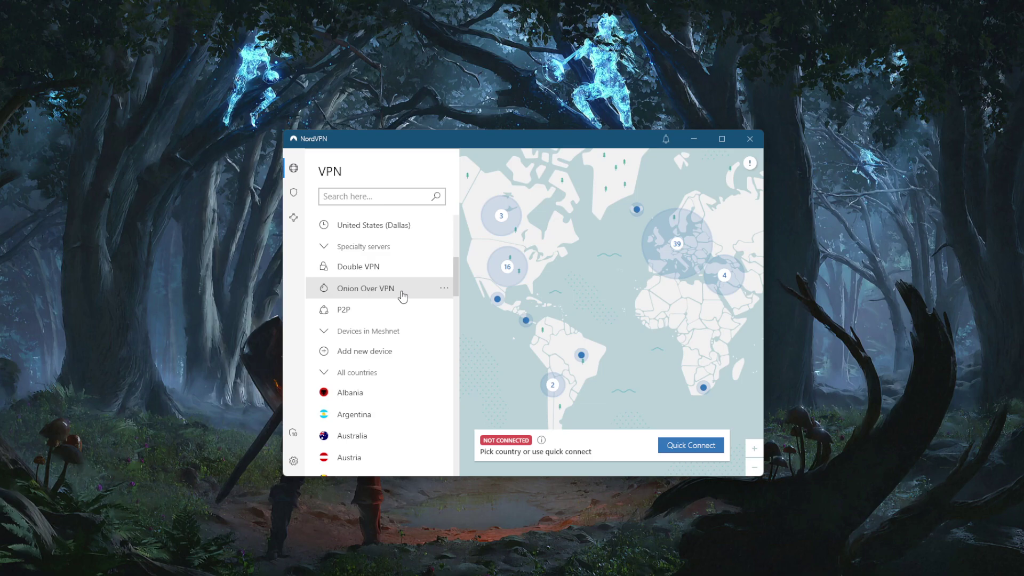
Browse the Double VPN France – United Kingdom servers and close them without connecting.
{"action": "left_click", "coordinate": [443, 268]}
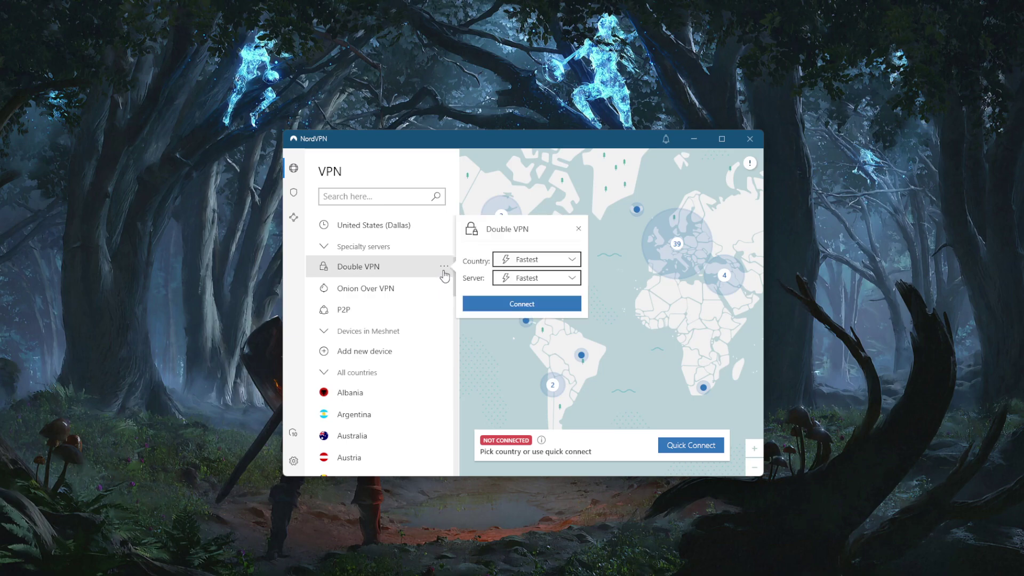
{"action": "left_click", "coordinate": [536, 261]}
{"action": "left_click", "coordinate": [536, 337]}
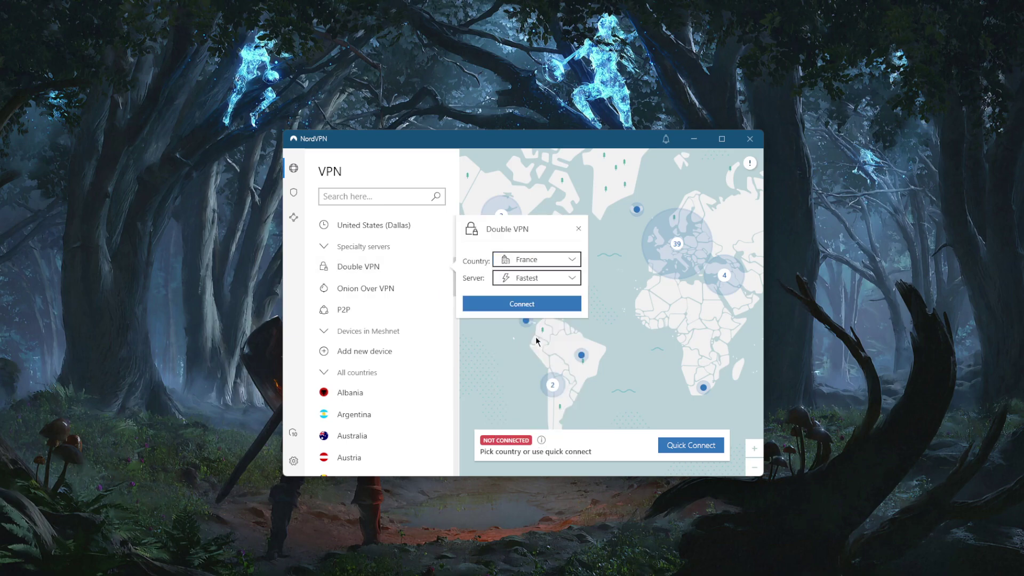
{"action": "left_click", "coordinate": [557, 283]}
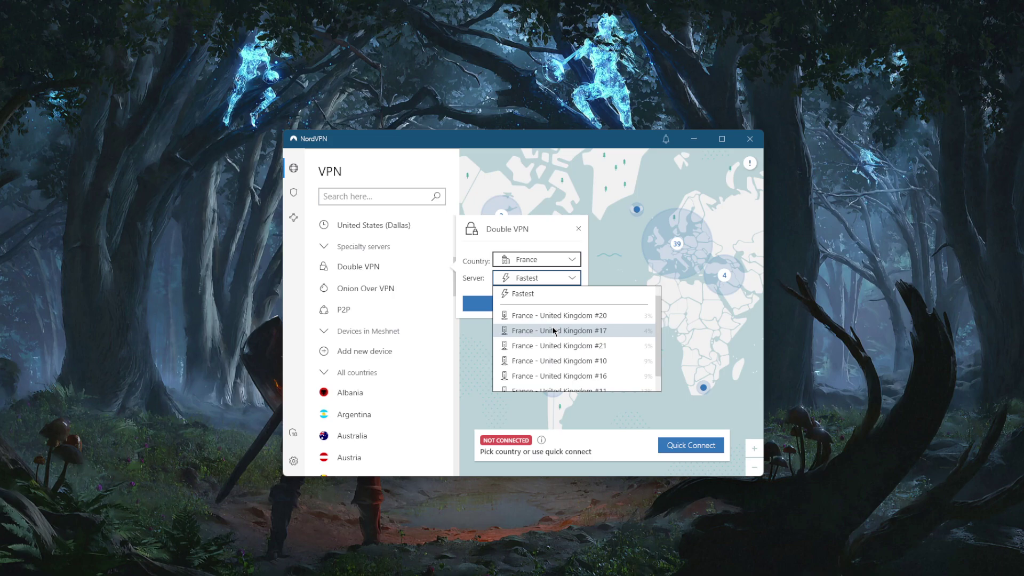
{"action": "left_click", "coordinate": [579, 231]}
{"action": "left_click", "coordinate": [579, 230]}
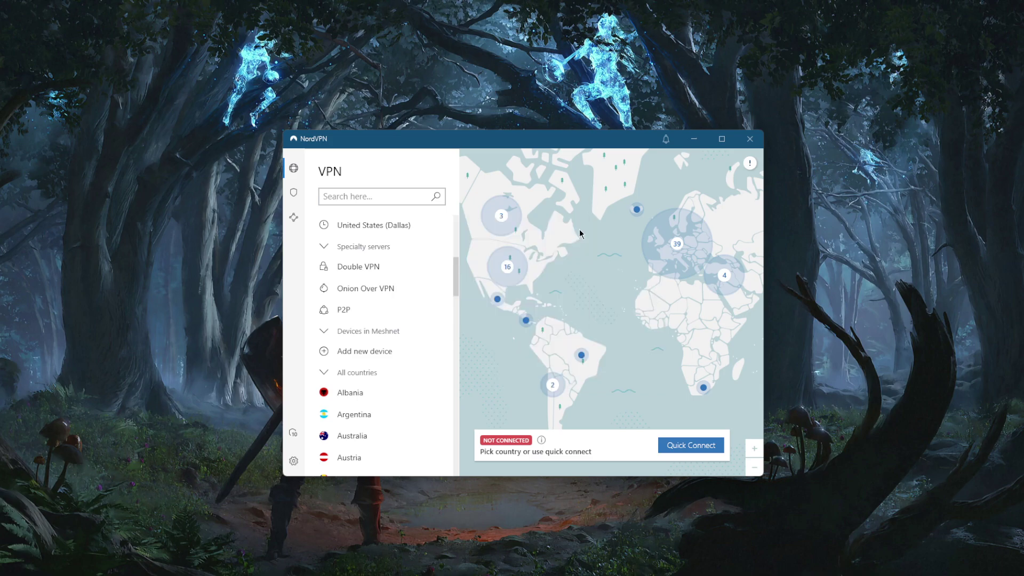
Browse the Onion Over VPN servers and close them without connecting.
{"action": "mouse_move", "coordinate": [428, 297]}
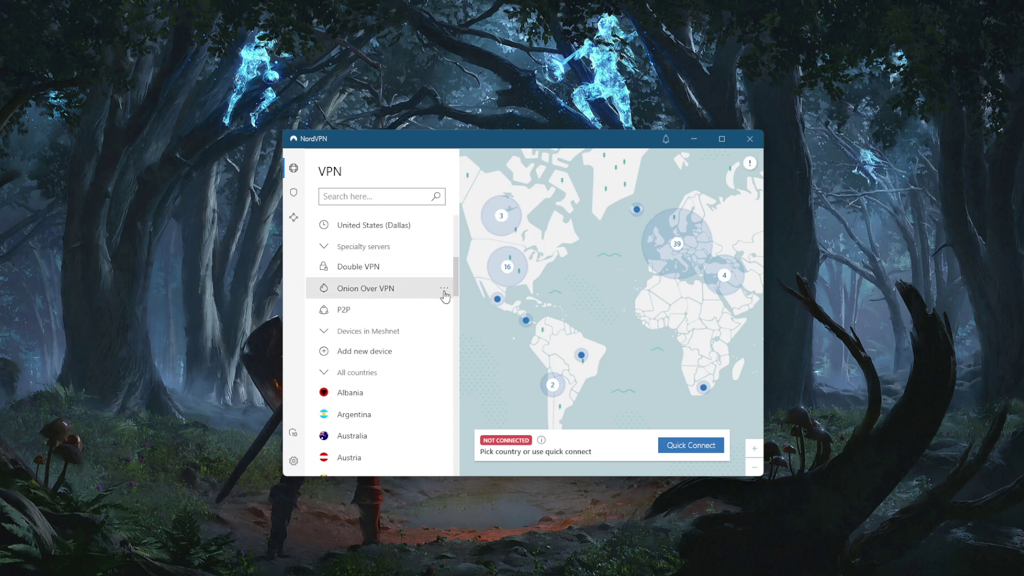
{"action": "left_click", "coordinate": [445, 291]}
{"action": "left_click", "coordinate": [528, 290]}
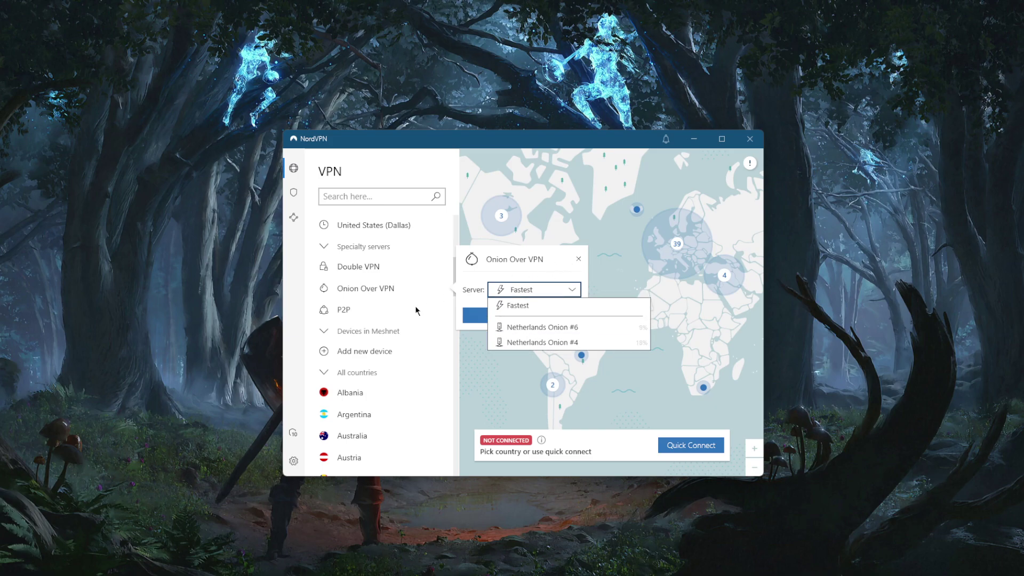
{"action": "left_click", "coordinate": [447, 314]}
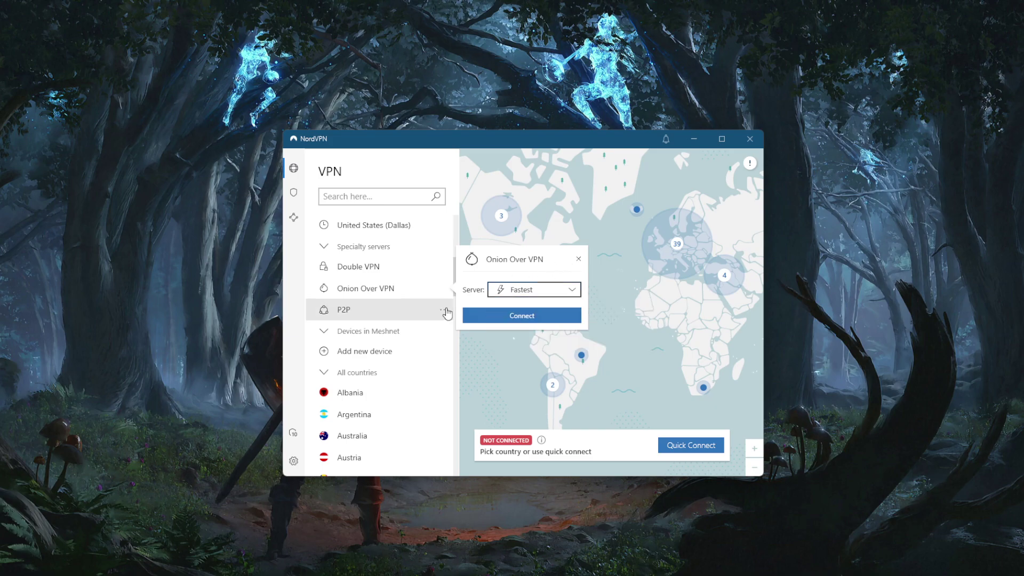
{"action": "left_click", "coordinate": [580, 260]}
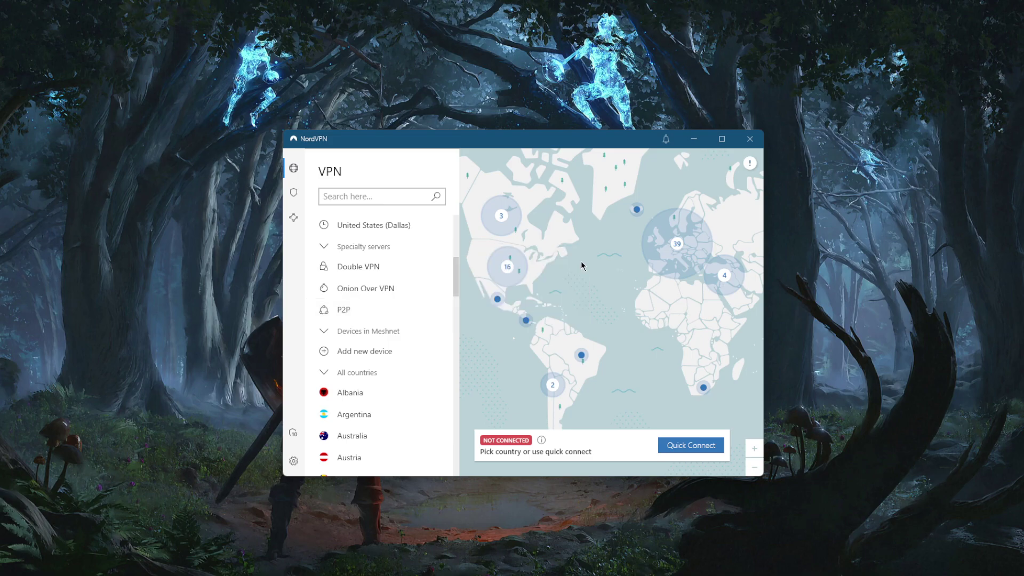
Set the auto-connect VPN protocol to OpenVPN (UDP) and return to the main view.
{"action": "left_click", "coordinate": [294, 462]}
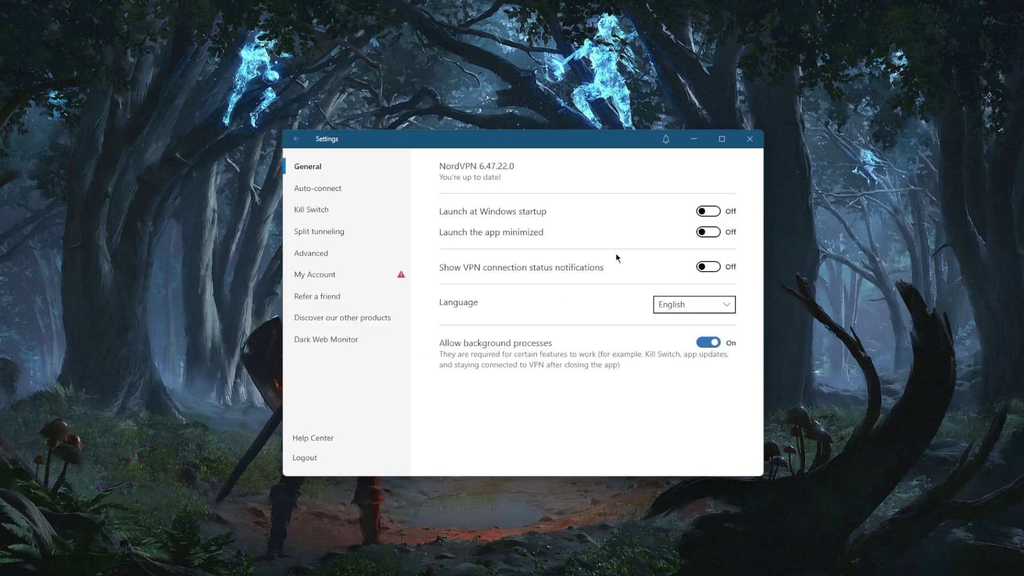
{"action": "left_click", "coordinate": [319, 188]}
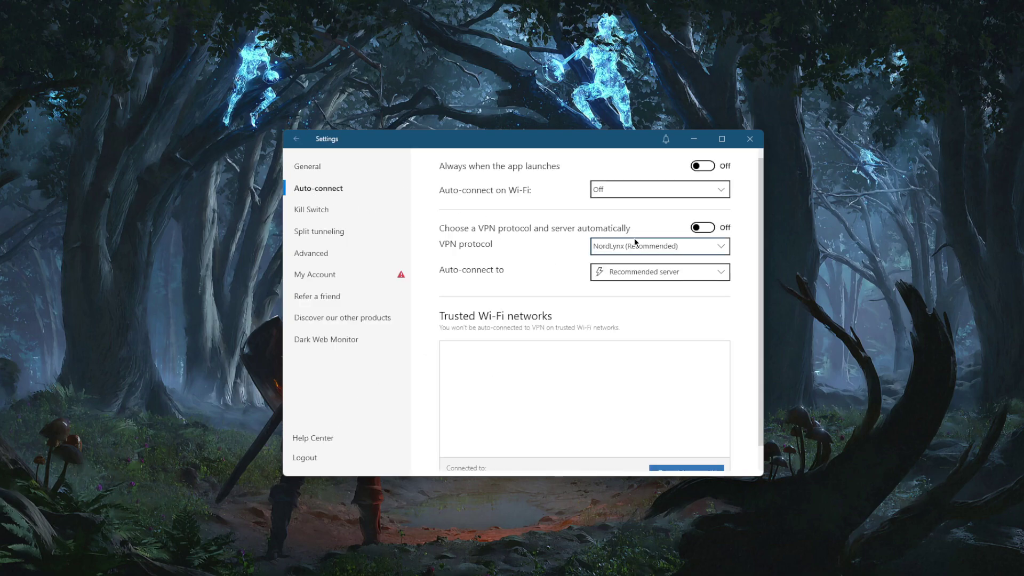
{"action": "left_click", "coordinate": [674, 246]}
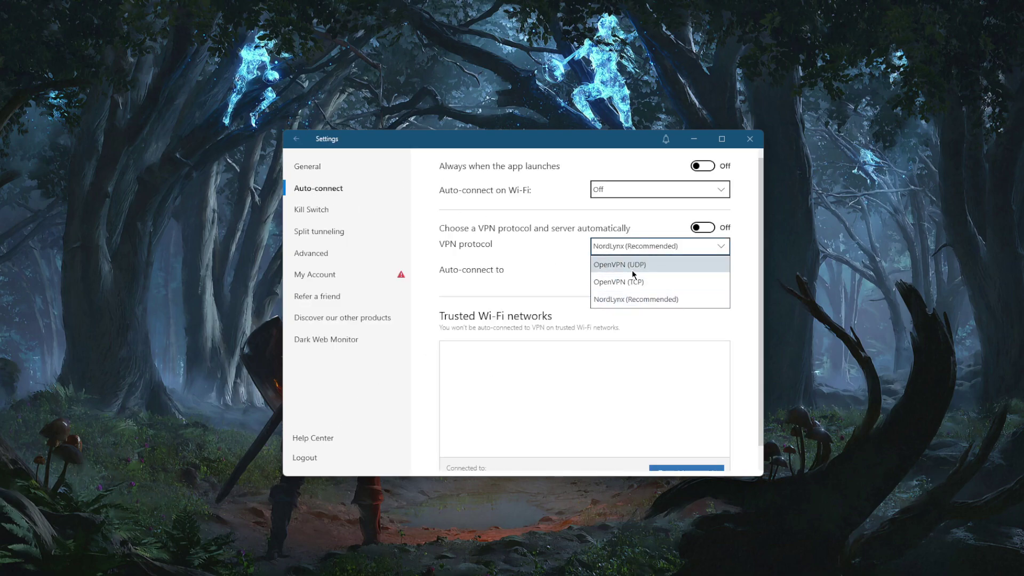
{"action": "left_click", "coordinate": [634, 267]}
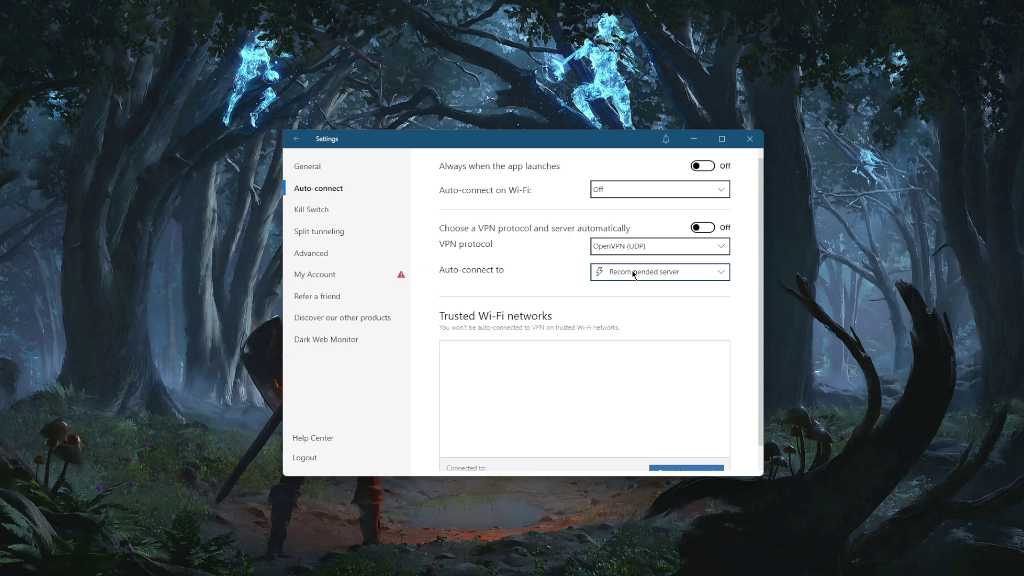
{"action": "left_click", "coordinate": [296, 140]}
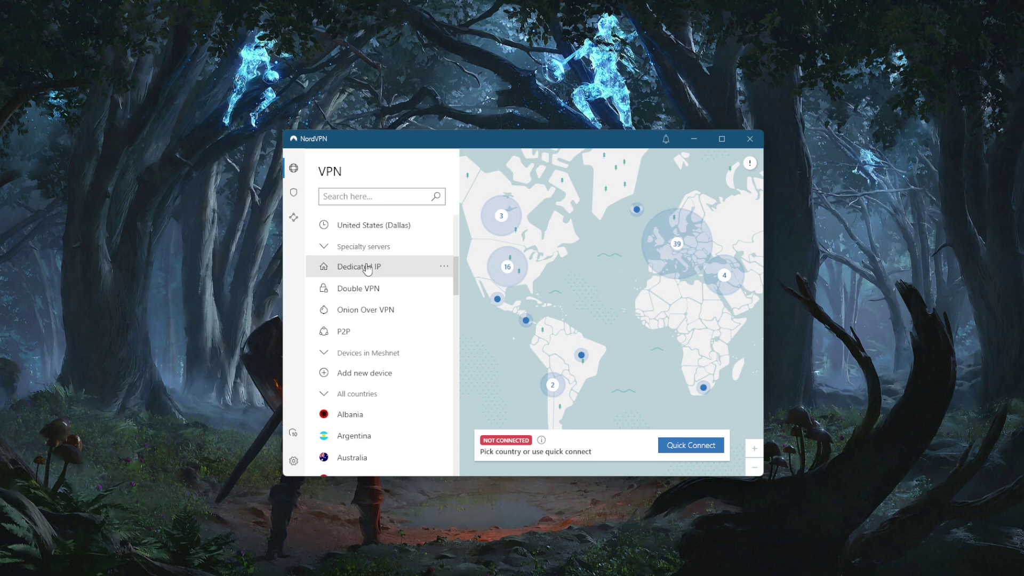
{"action": "left_click", "coordinate": [447, 271]}
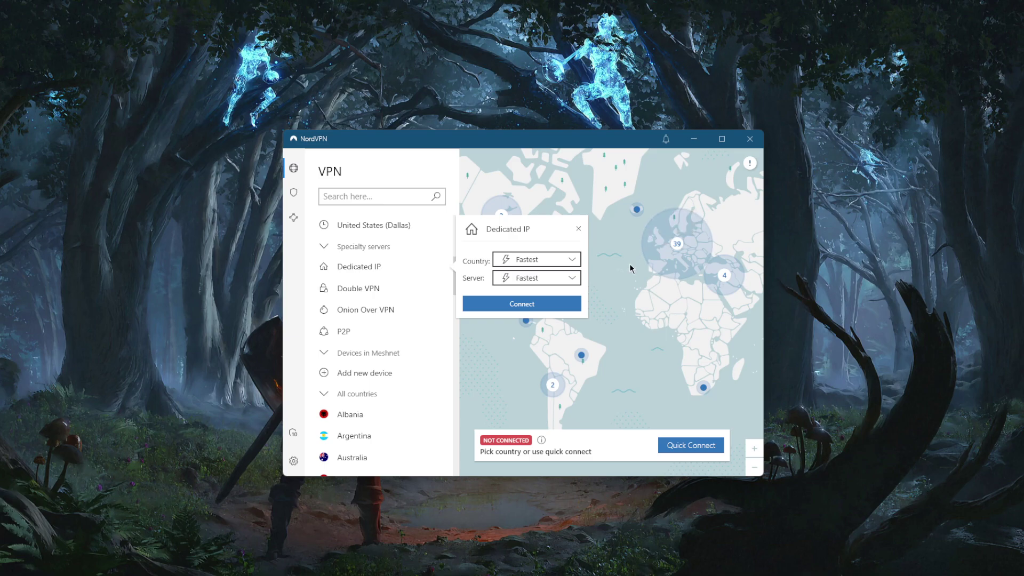
{"action": "left_click", "coordinate": [569, 260]}
{"action": "left_click", "coordinate": [545, 315]}
{"action": "left_click", "coordinate": [566, 283]}
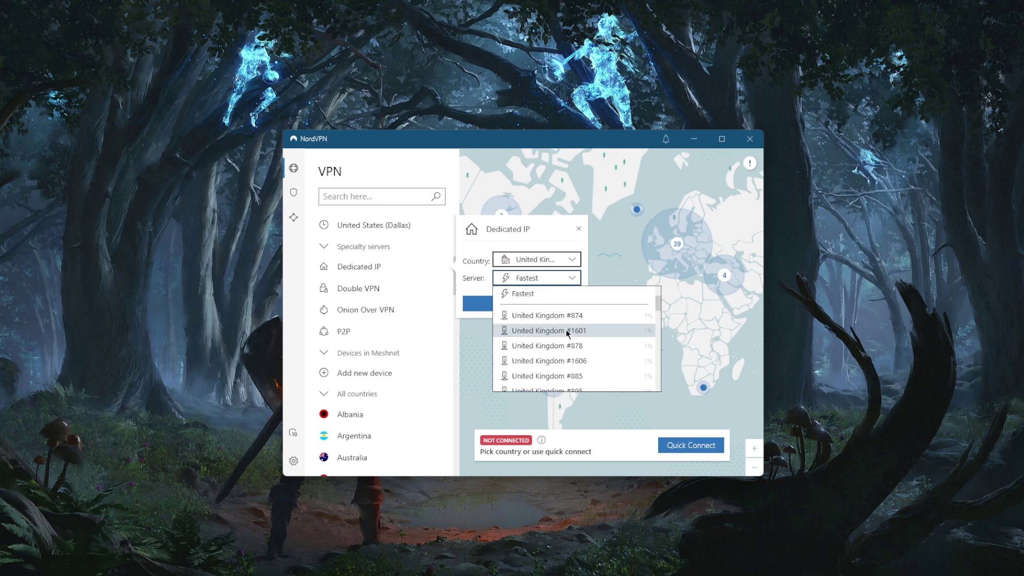
{"action": "left_click", "coordinate": [603, 274]}
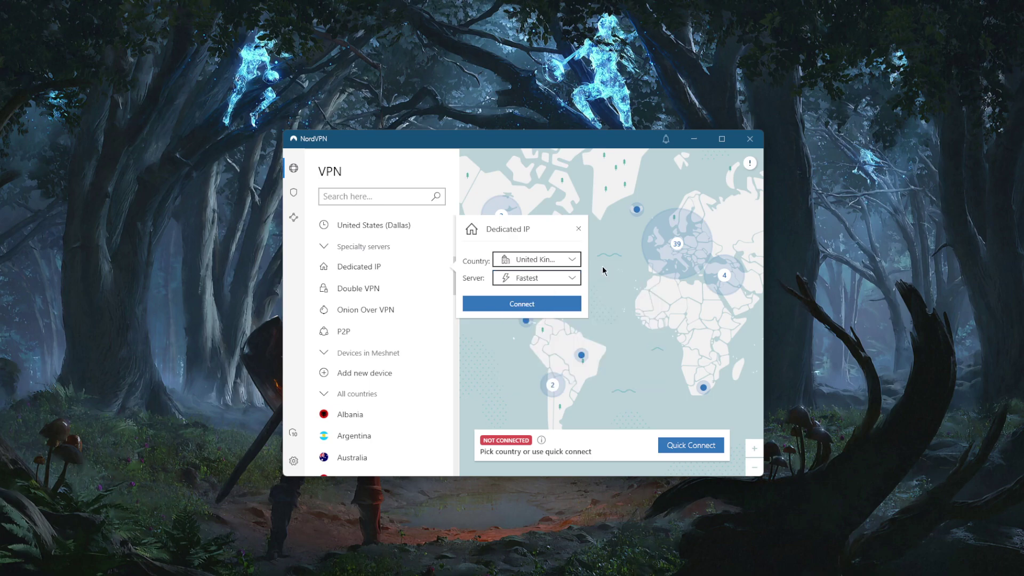
{"action": "left_click", "coordinate": [580, 230]}
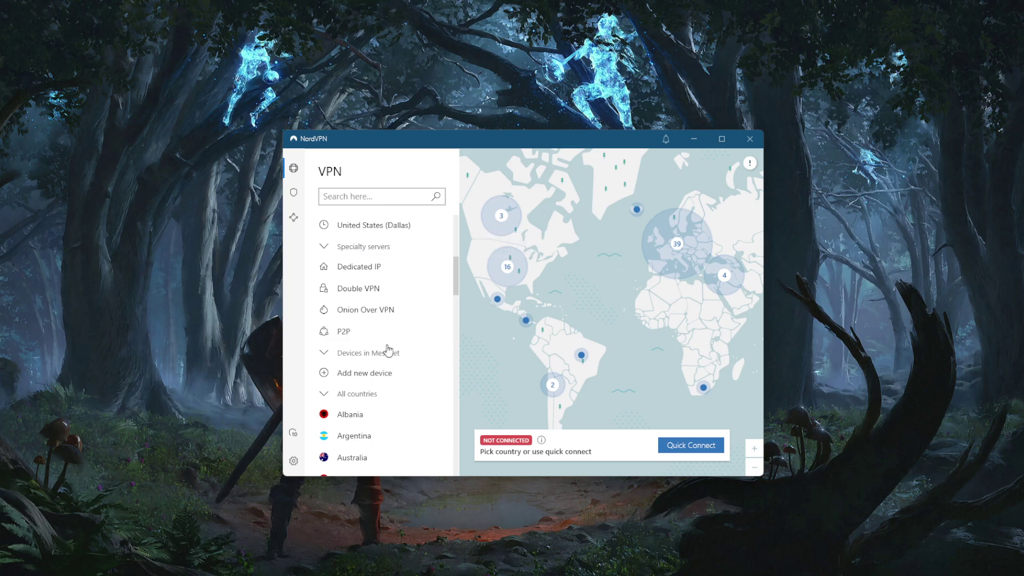
Change the auto-connect protocol from OpenVPN (UDP) to NordLynx (Recommended) and go back.
{"action": "left_click", "coordinate": [294, 462]}
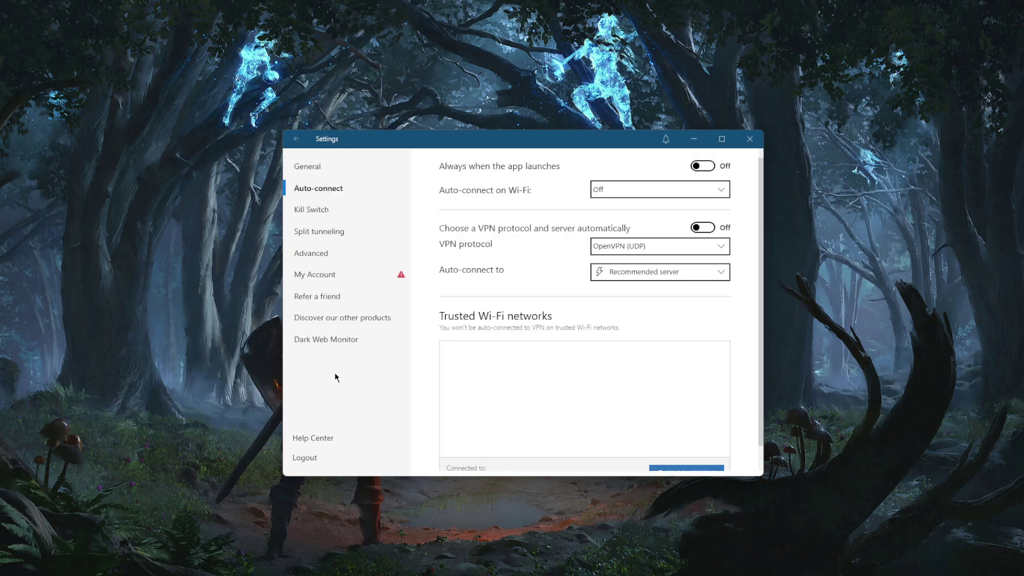
{"action": "left_click", "coordinate": [650, 246]}
{"action": "left_click", "coordinate": [645, 299]}
{"action": "left_click", "coordinate": [297, 140]}
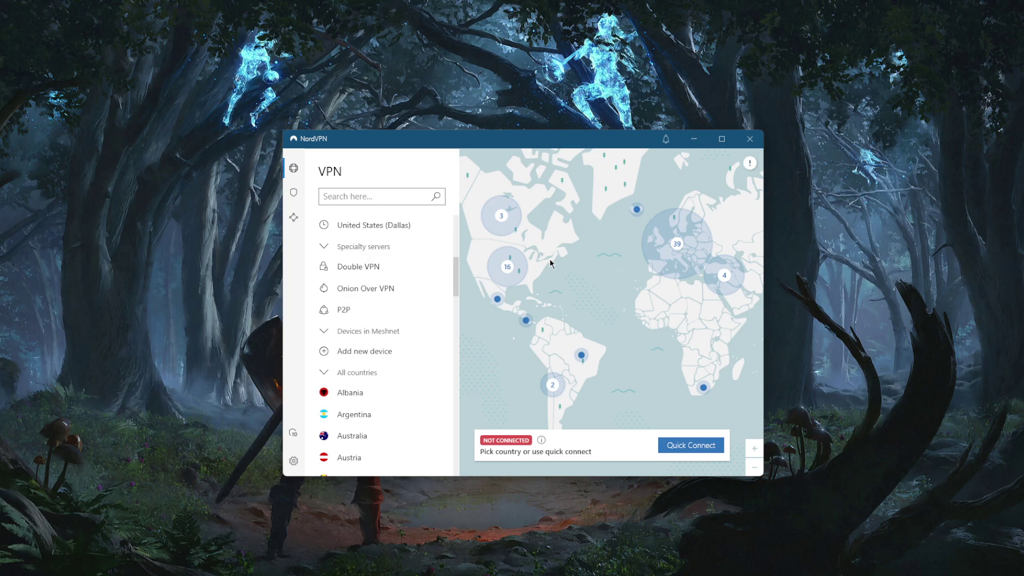
{"action": "left_click", "coordinate": [294, 193]}
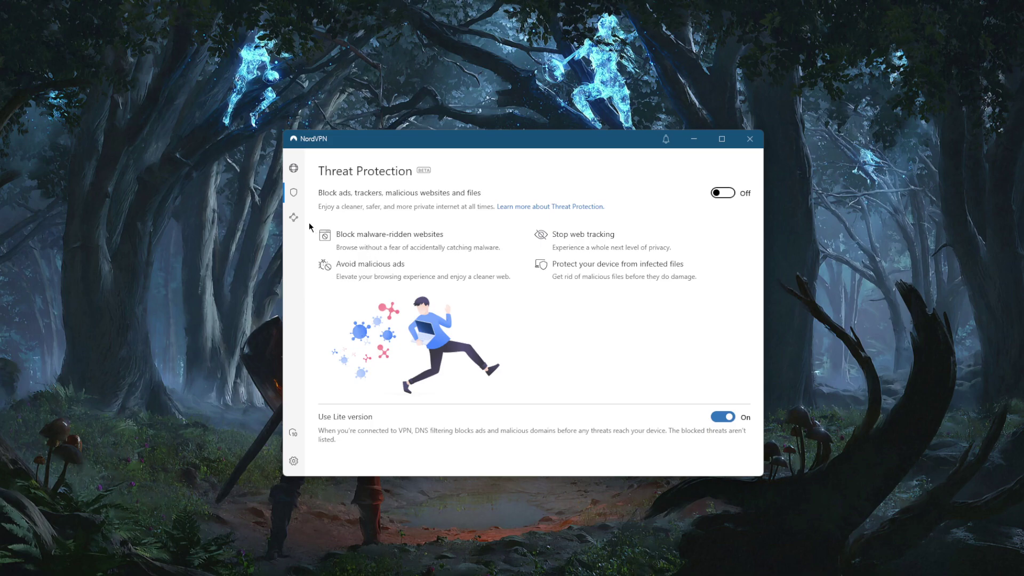
{"action": "left_click", "coordinate": [293, 221]}
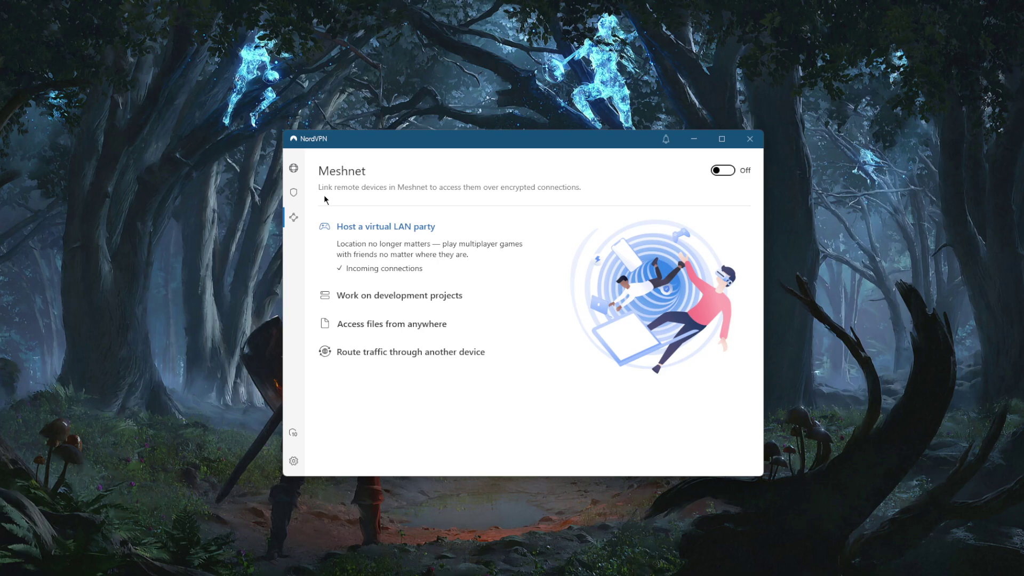
{"action": "left_click", "coordinate": [295, 170]}
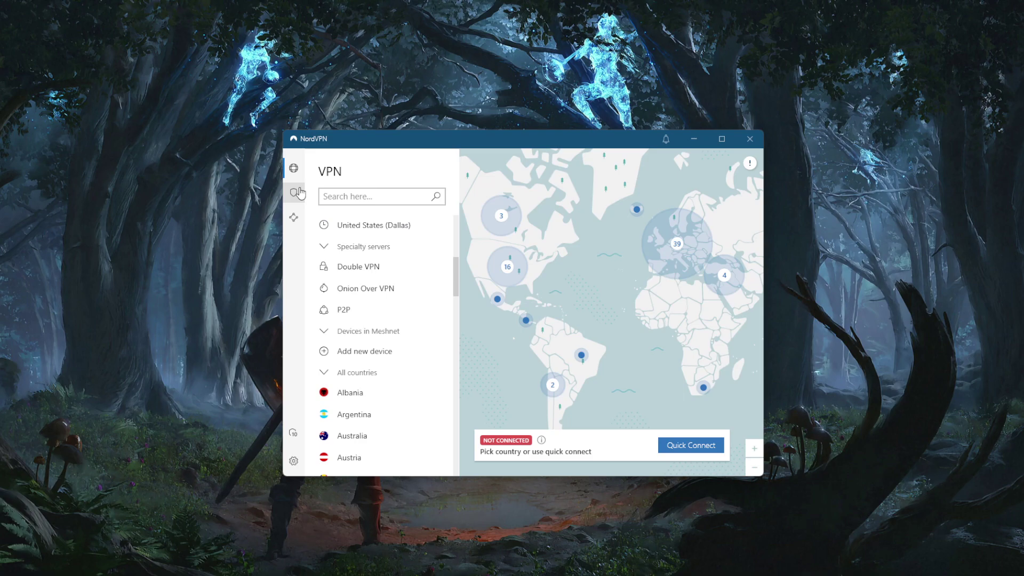
{"action": "left_click", "coordinate": [293, 462]}
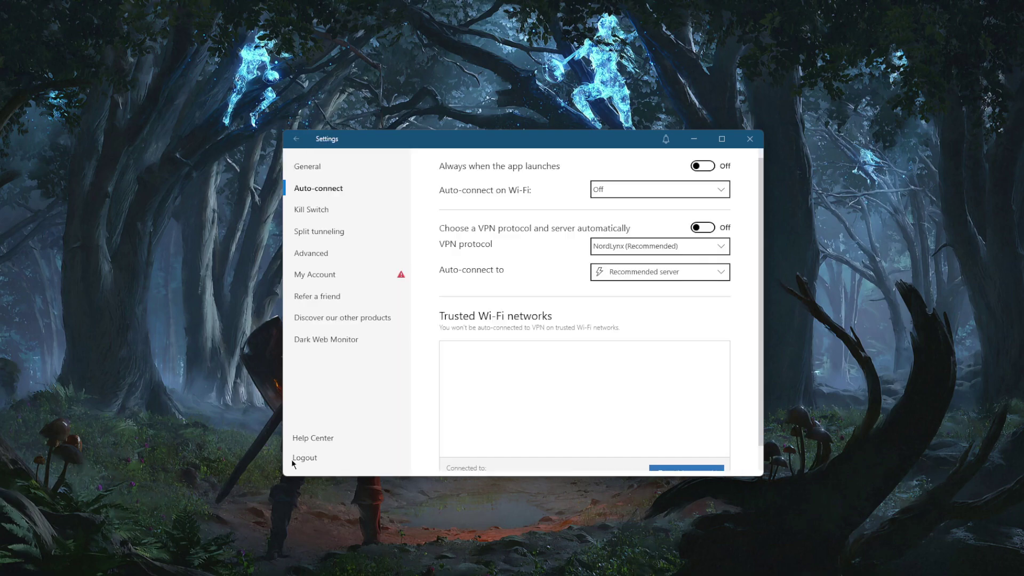
{"action": "left_click", "coordinate": [329, 211]}
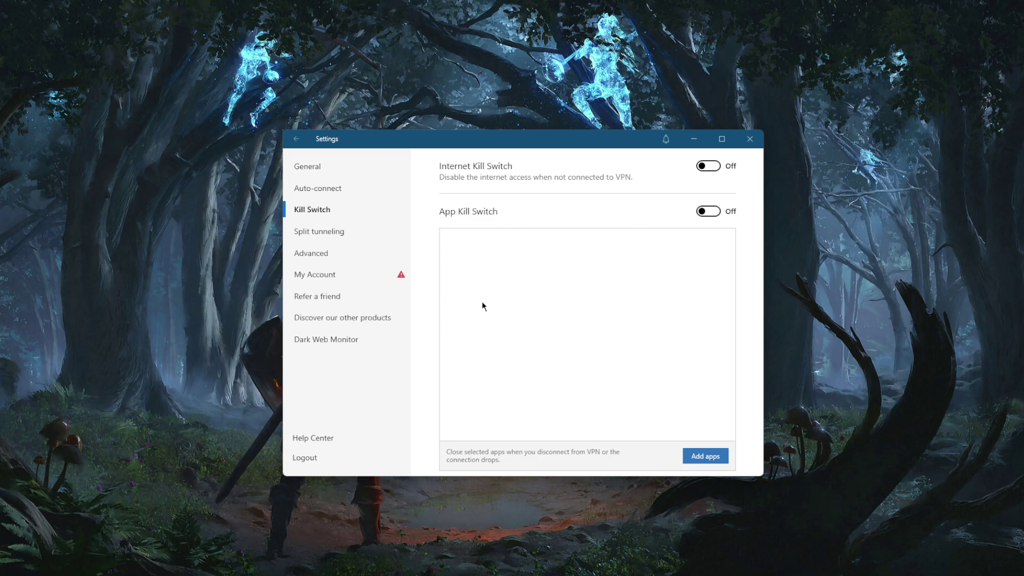
{"action": "left_click", "coordinate": [320, 230]}
{"action": "left_click", "coordinate": [705, 169]}
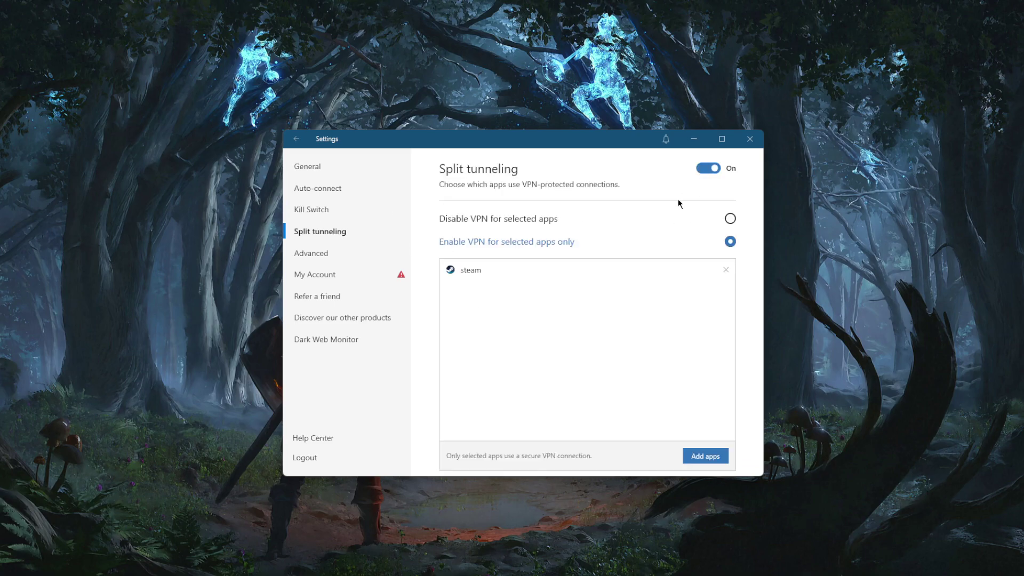
{"action": "left_click", "coordinate": [711, 170]}
{"action": "left_click", "coordinate": [308, 258]}
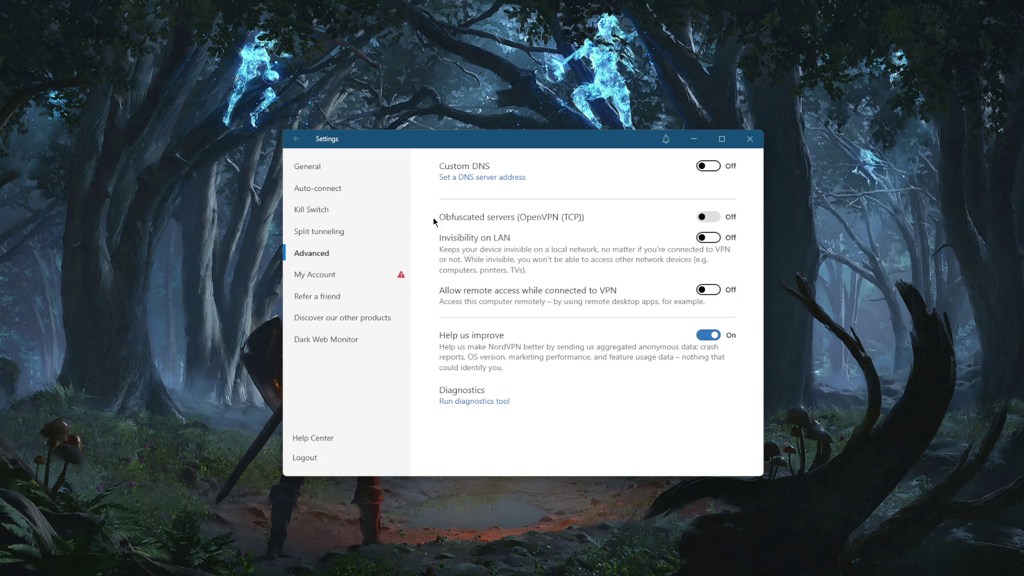
{"action": "left_click", "coordinate": [304, 140]}
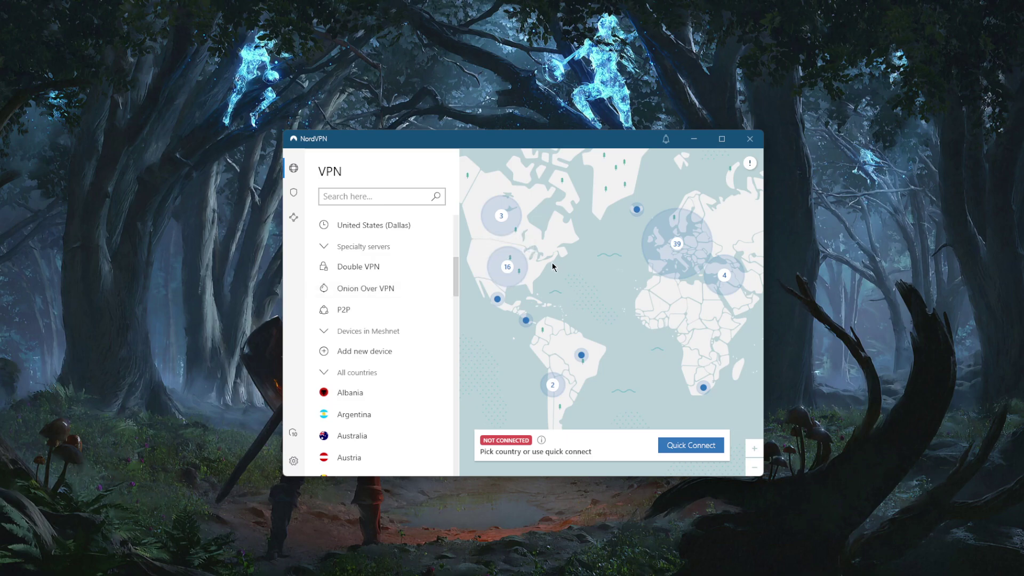
Connect via the New York map dot to United States #5508, then pan back to the Americas.
{"action": "scroll", "coordinate": [553, 262], "scroll_direction": "up", "scroll_amount": 5}
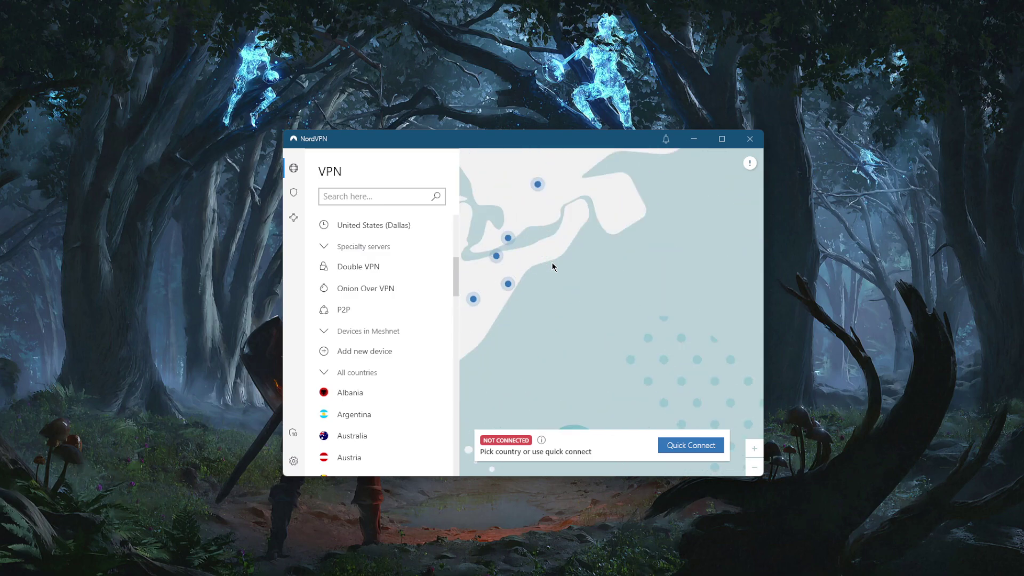
{"action": "left_click_drag", "start_coordinate": [545, 316], "coordinate": [606, 302]}
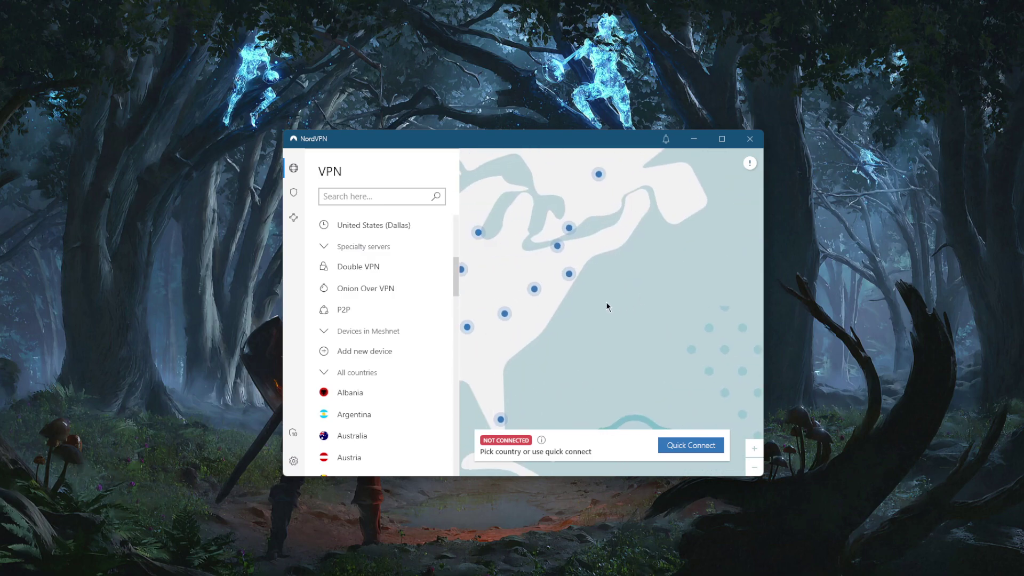
{"action": "left_click", "coordinate": [569, 275]}
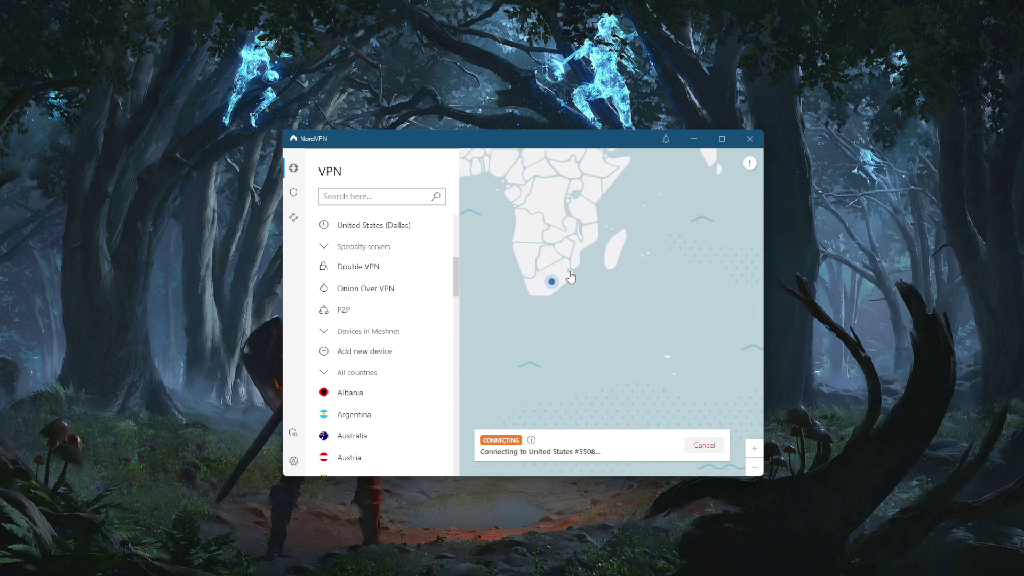
{"action": "left_click_drag", "start_coordinate": [528, 270], "coordinate": [645, 287]}
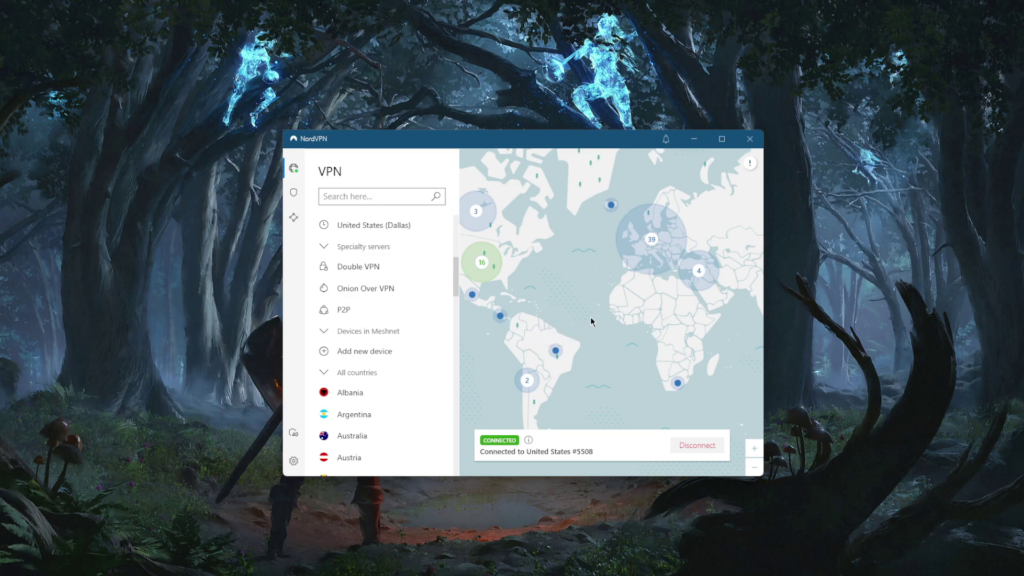
{"action": "left_click_drag", "start_coordinate": [567, 270], "coordinate": [589, 274]}
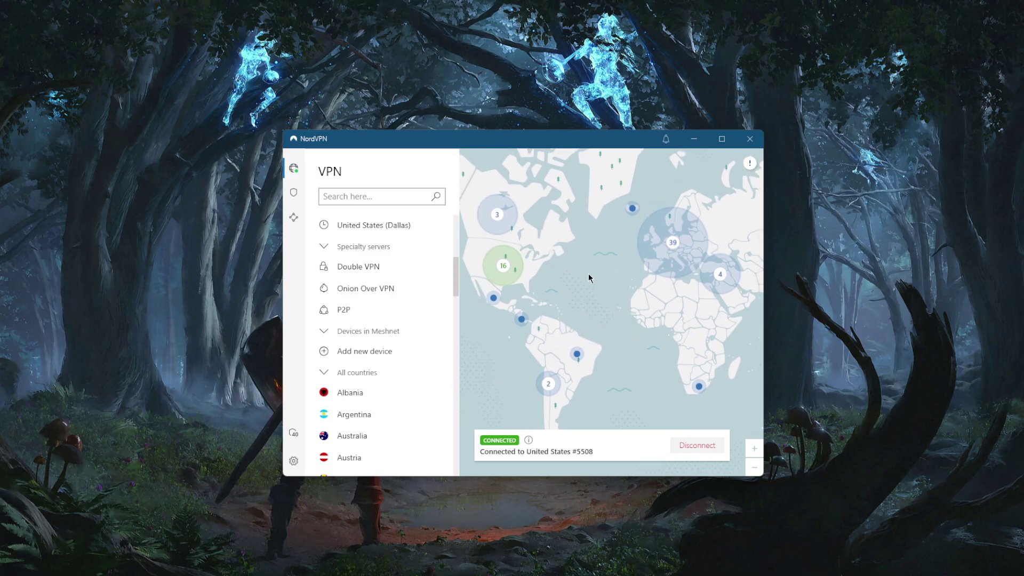